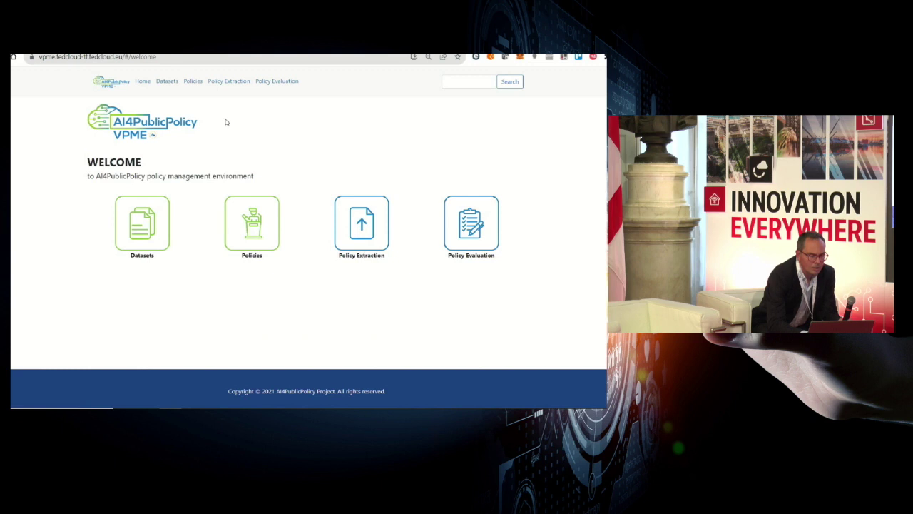
Step: Open the Datasets page and expand the Pedibus paths dataset to view its file, closing it again
click(139, 224)
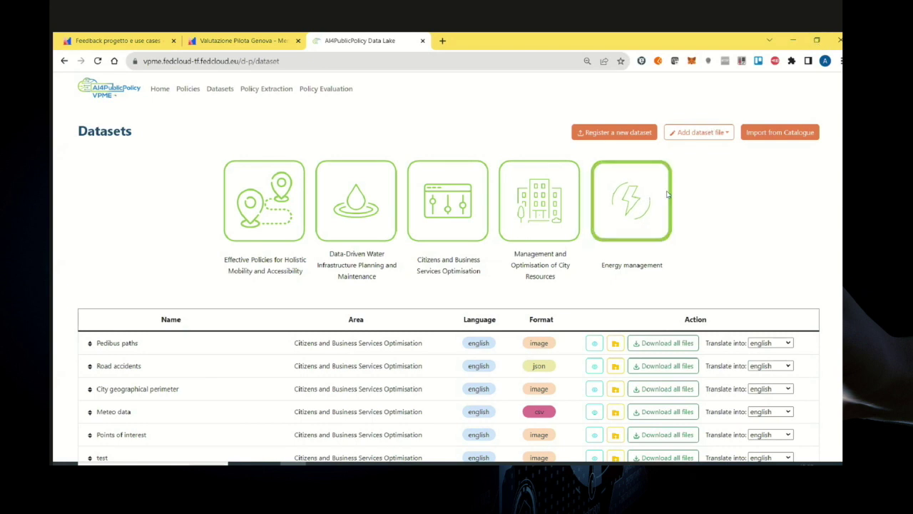
click(392, 354)
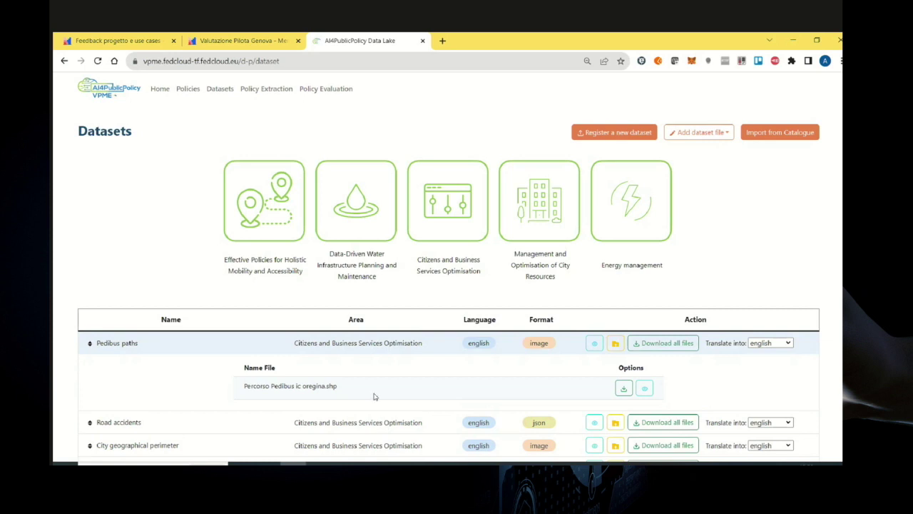
click(364, 351)
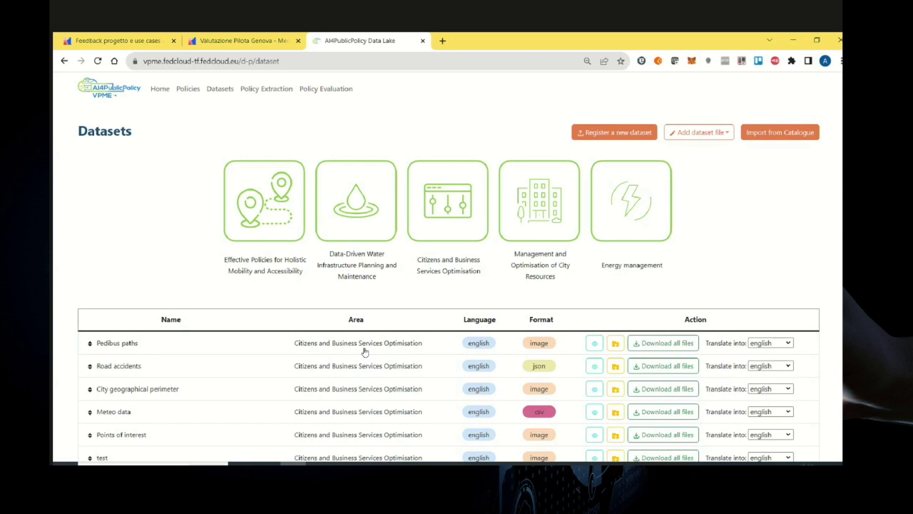
Step: Expand the Points of interest dataset and look through its list of files
click(163, 442)
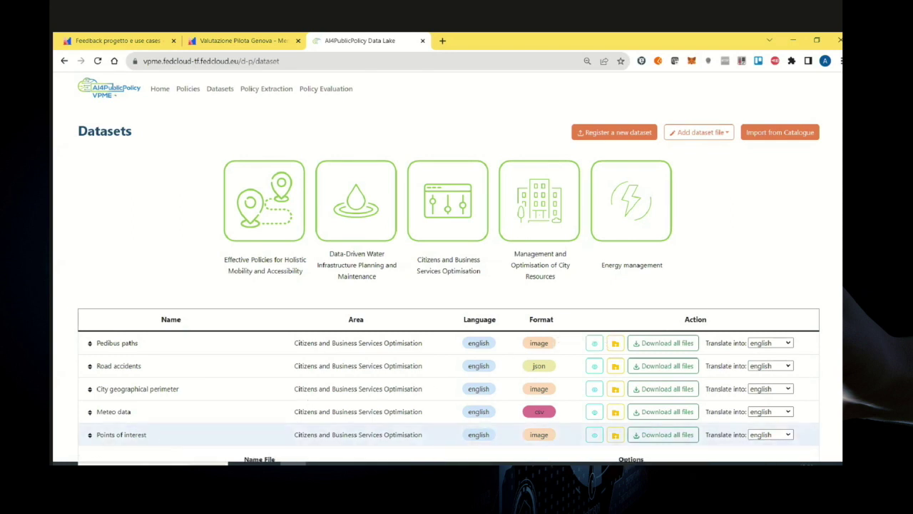
scroll(456, 286, down, 3)
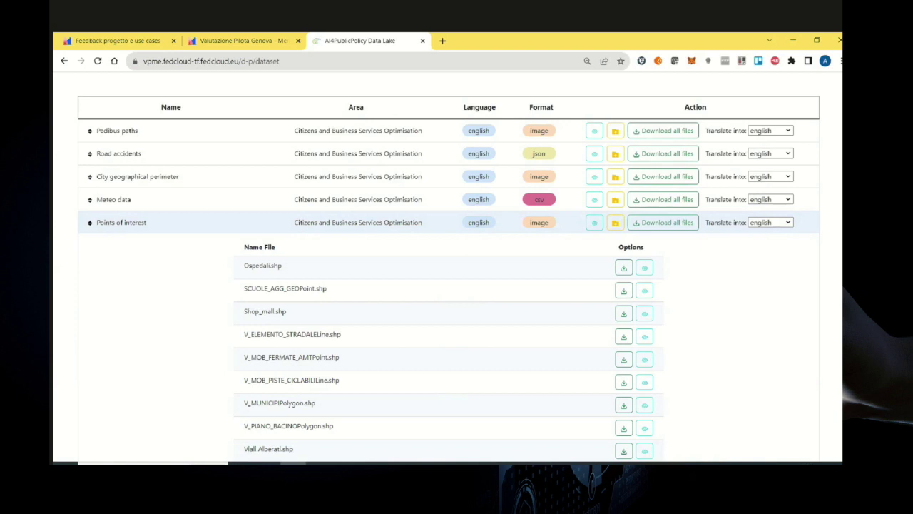
scroll(635, 132, up, 3)
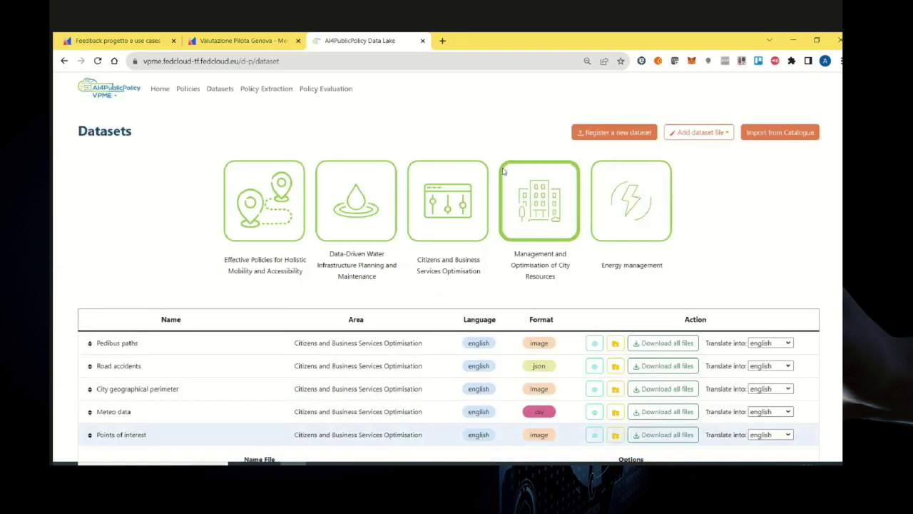
Step: Go to the Policies page and view the form for registering a new policy, closing it without entering anything
click(188, 89)
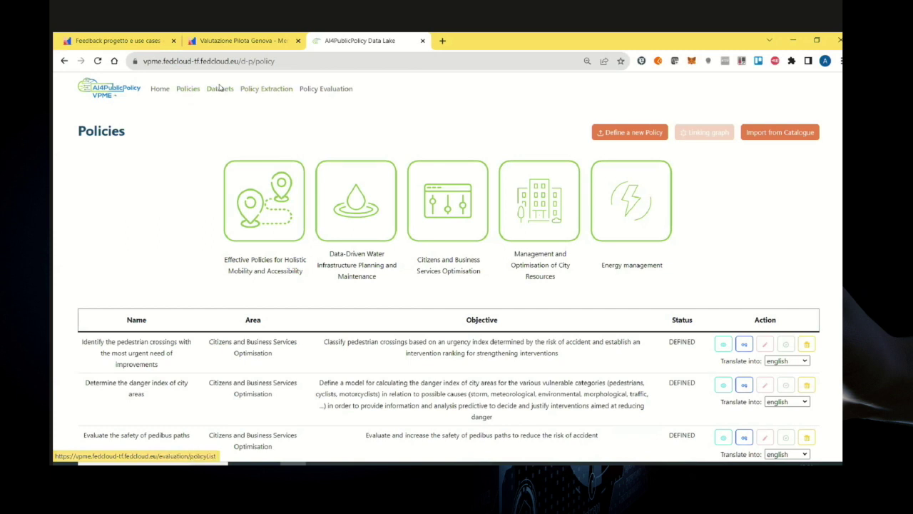
click(606, 134)
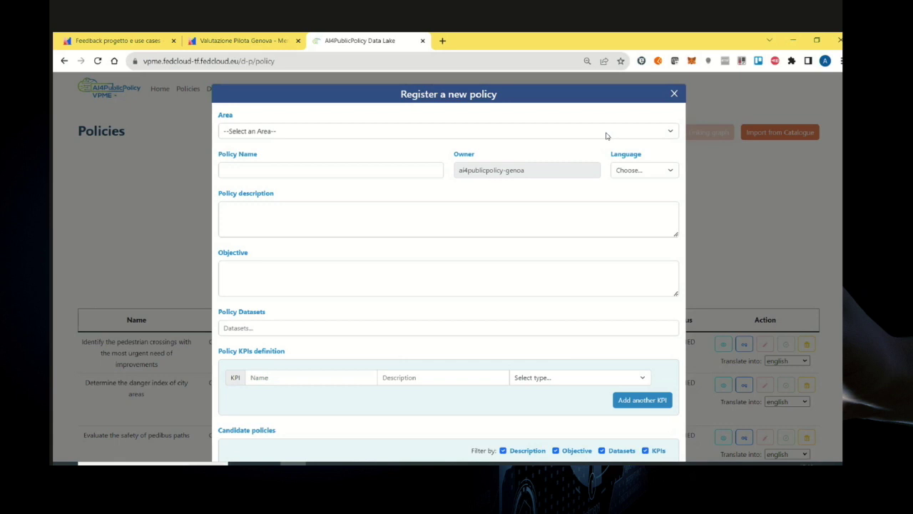
click(673, 94)
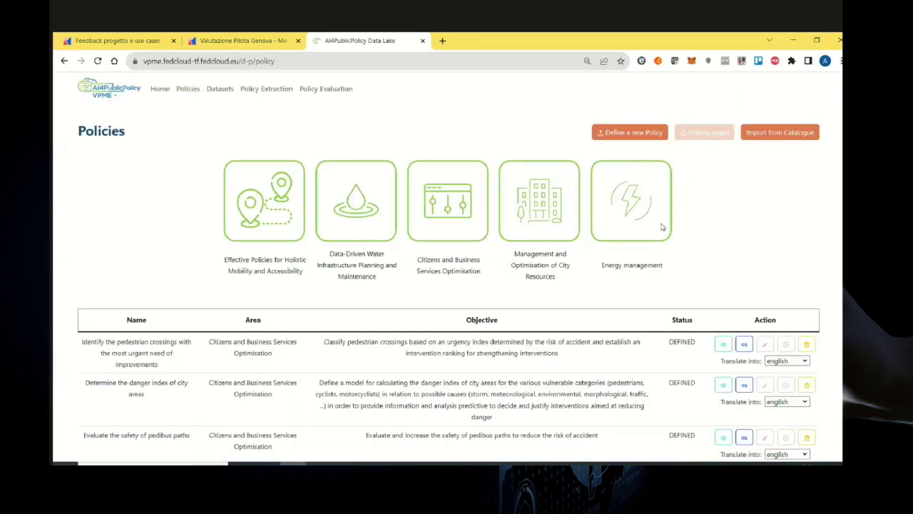
Step: View the details of the policy on pedestrian crossings with the most urgent need of improvements, and return to the policy list
scroll(448, 268, down, 1)
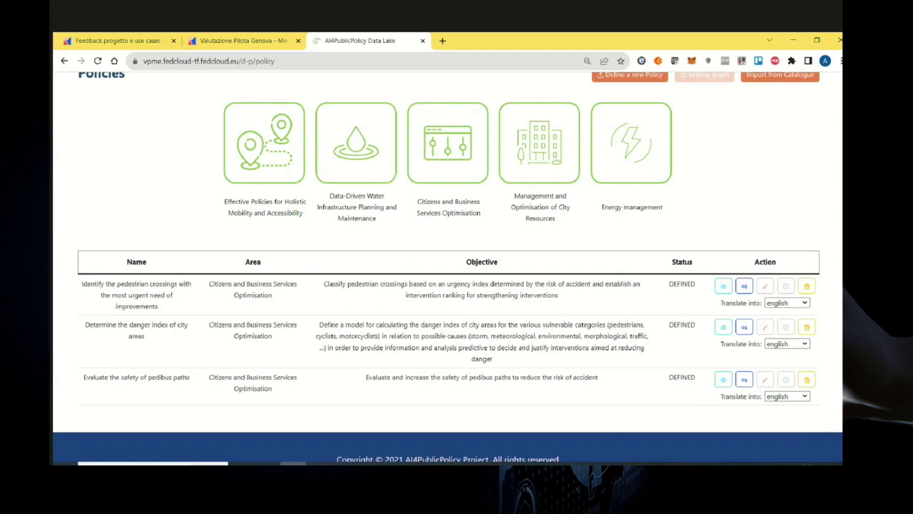
click(722, 286)
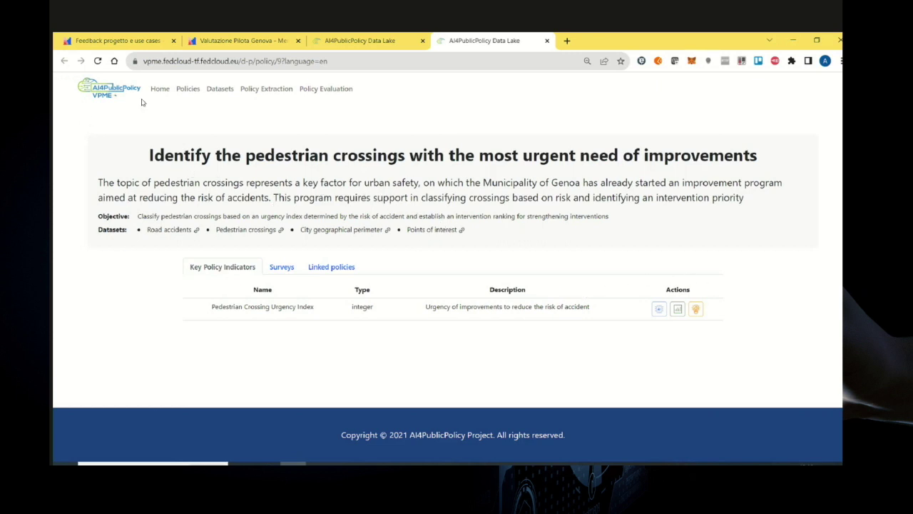
click(341, 41)
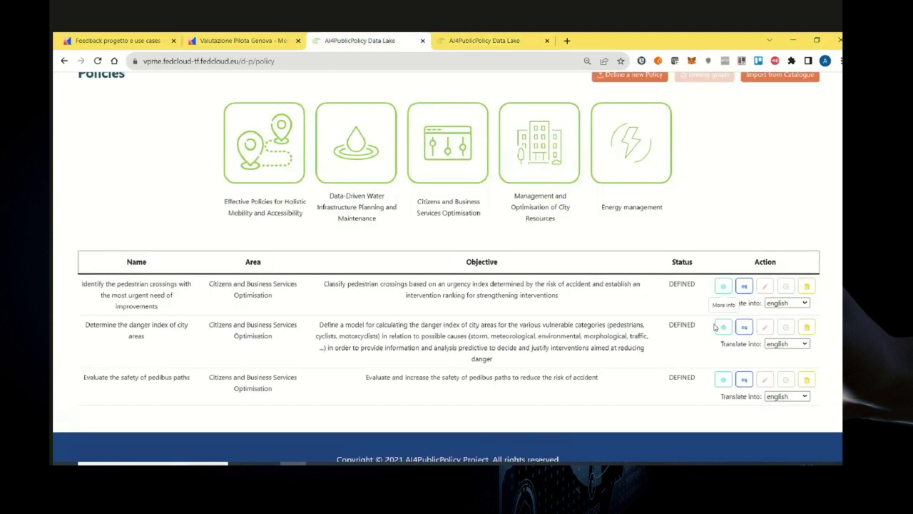
Step: View the details of the city areas danger index policy and the pedibus paths safety policy, returning to the policy list
click(720, 328)
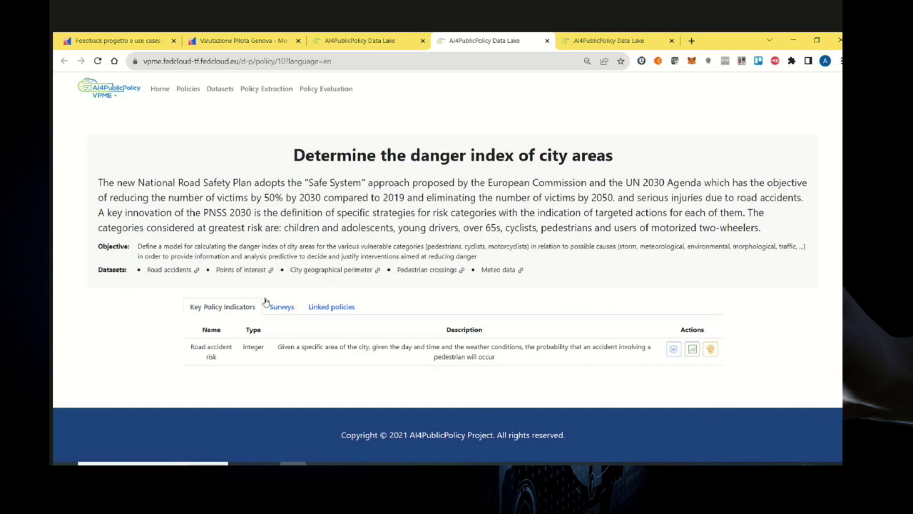
click(330, 37)
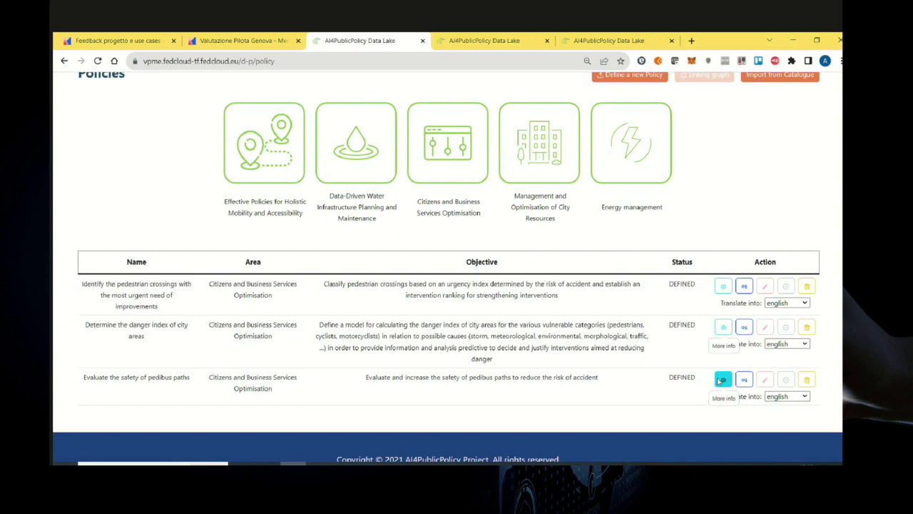
click(722, 379)
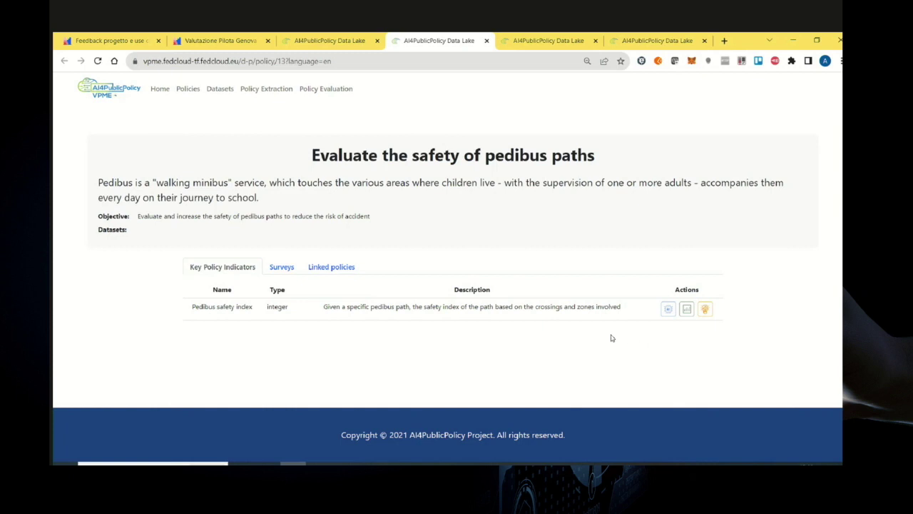
click(340, 42)
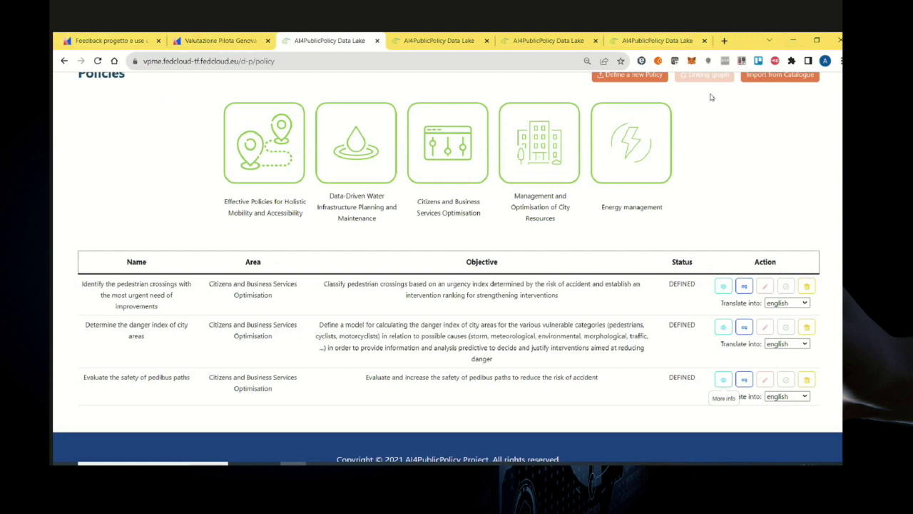
Step: Return to the home page and open the survey list of the pedestrian crossings policy under Policy Evaluation
scroll(711, 97, up, 1)
click(162, 88)
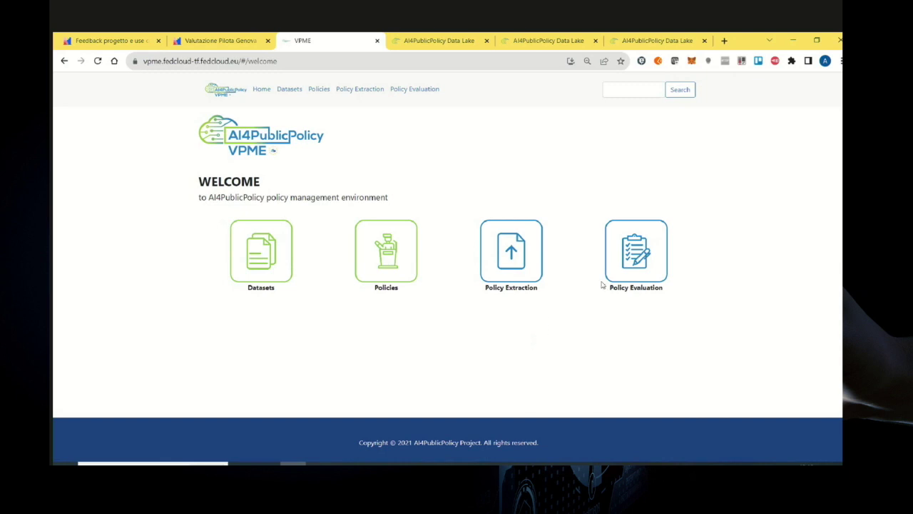
click(633, 251)
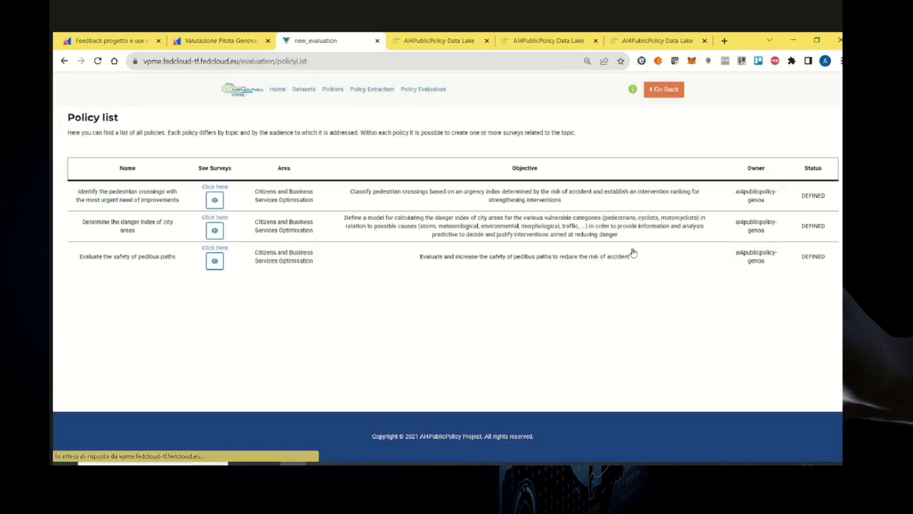
click(215, 200)
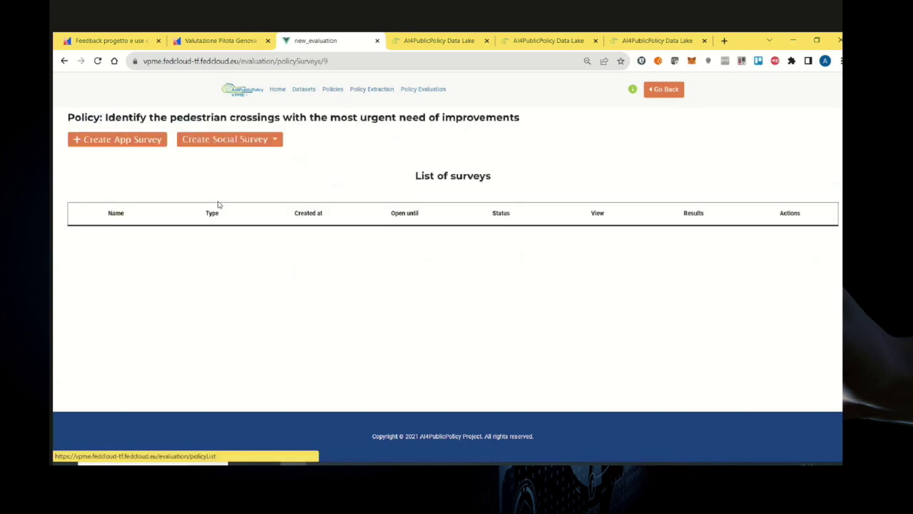
Step: Start a new app survey for the policy and view the form for adding a comment item, closing it unsaved
click(124, 145)
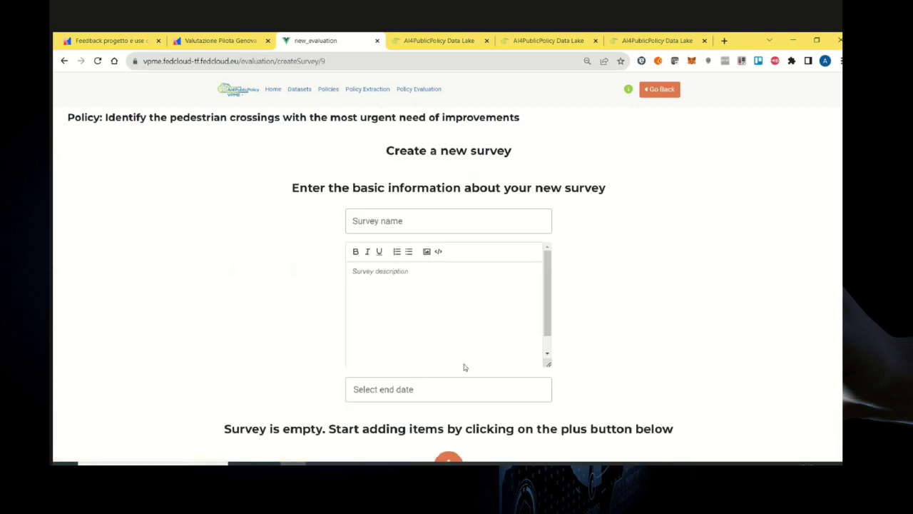
click(447, 459)
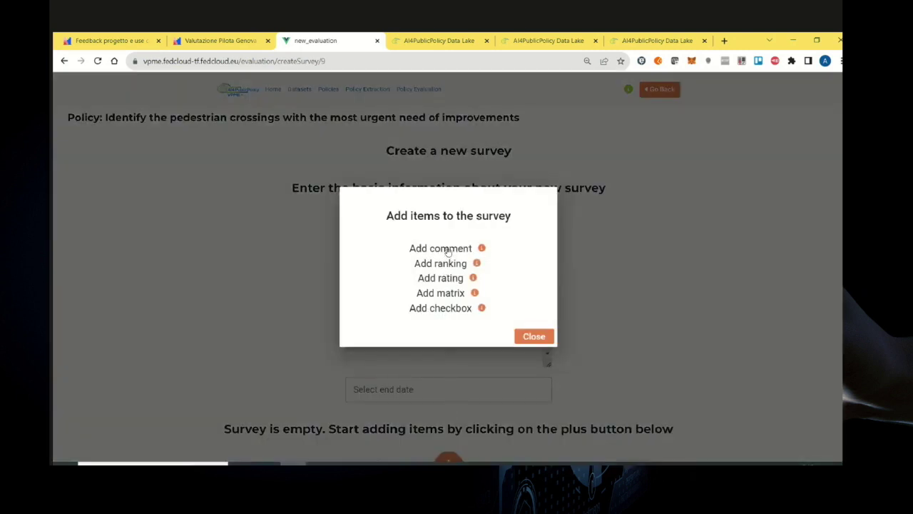
click(448, 249)
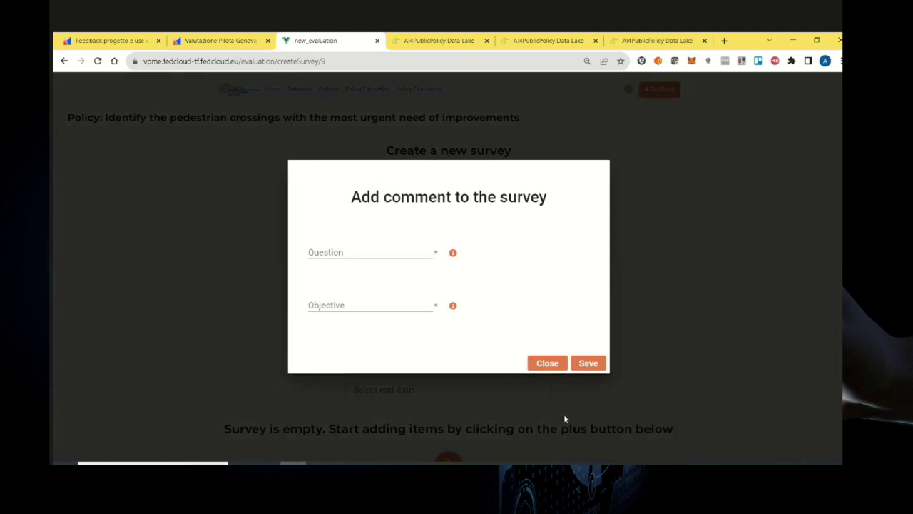
click(547, 364)
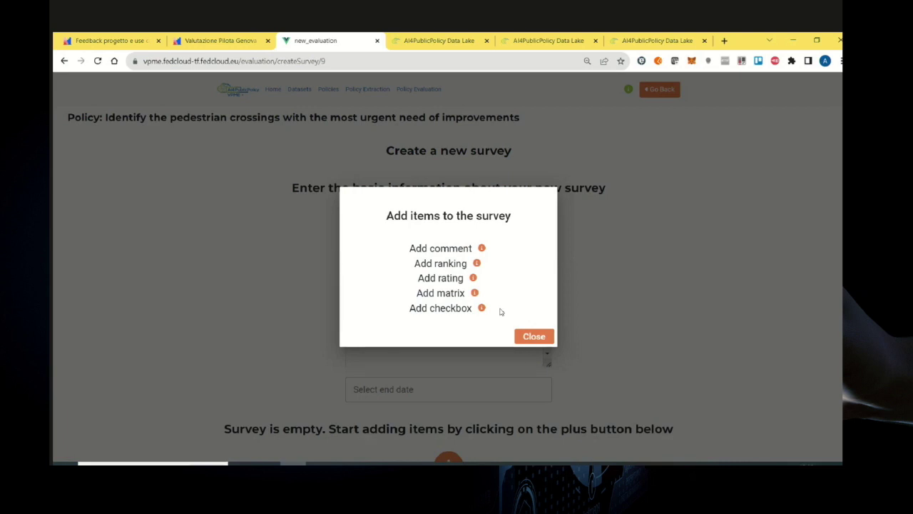
Step: View the ranking item's entry form and its preview, and return to the policy's survey list without adding anything
click(449, 264)
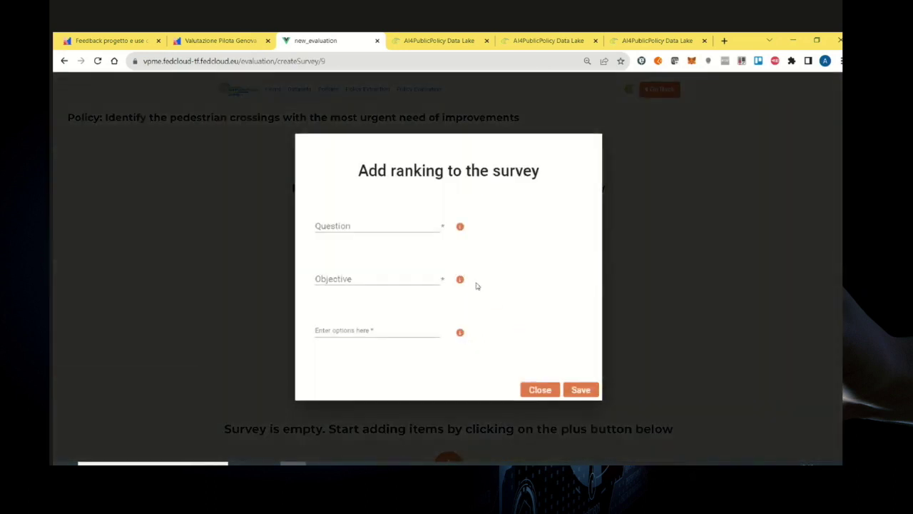
click(531, 402)
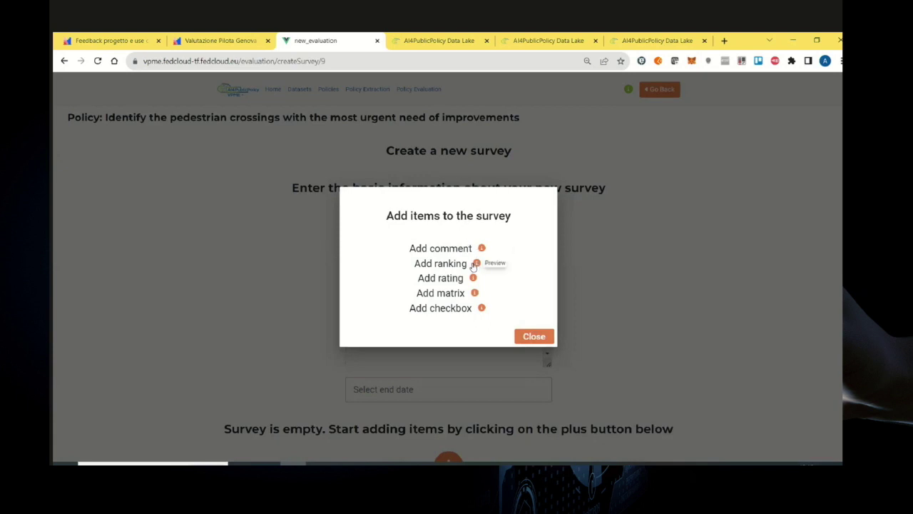
click(475, 264)
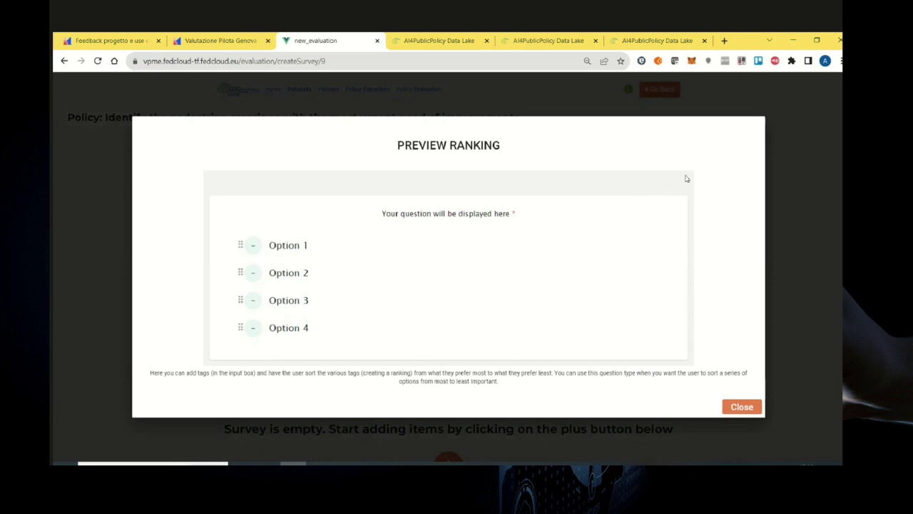
click(698, 109)
click(628, 225)
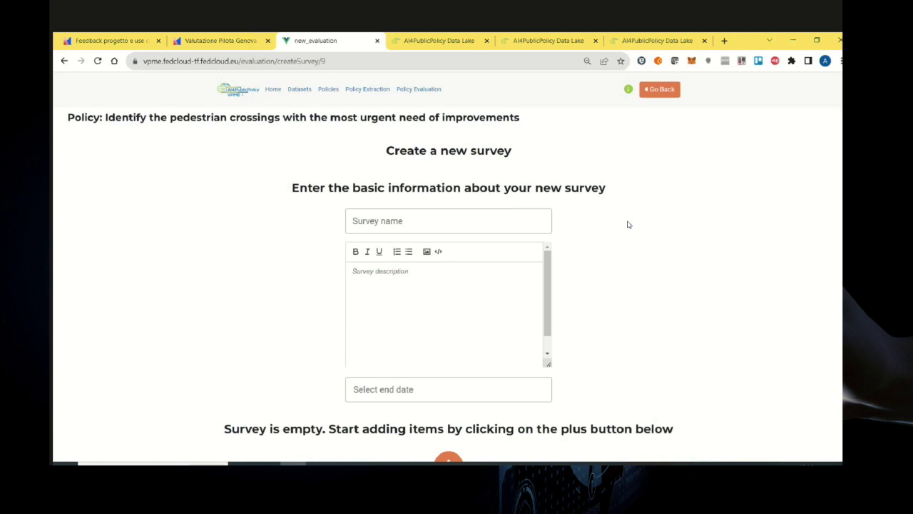
click(658, 91)
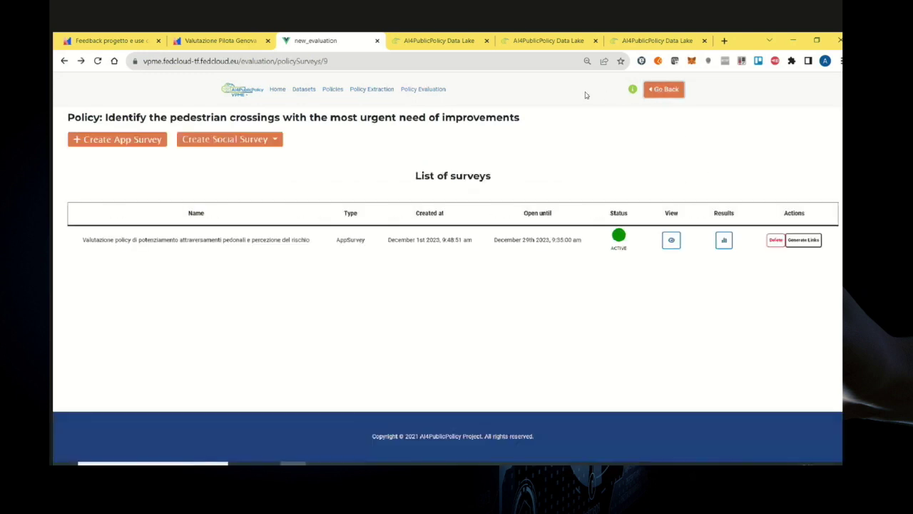
Step: From the pedestrian crossings policy, open the Pedestrian Crossing Urgency Index model in MLflow and view its Version 2 details
click(333, 90)
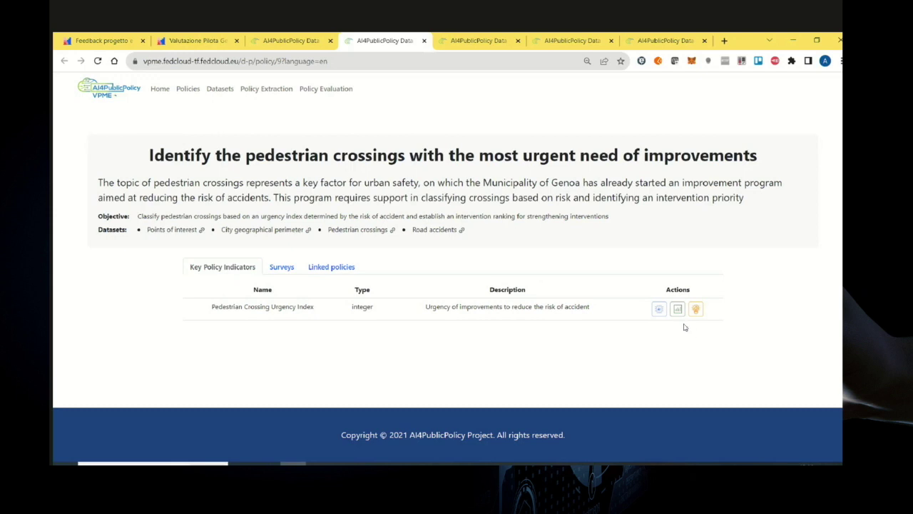
click(658, 311)
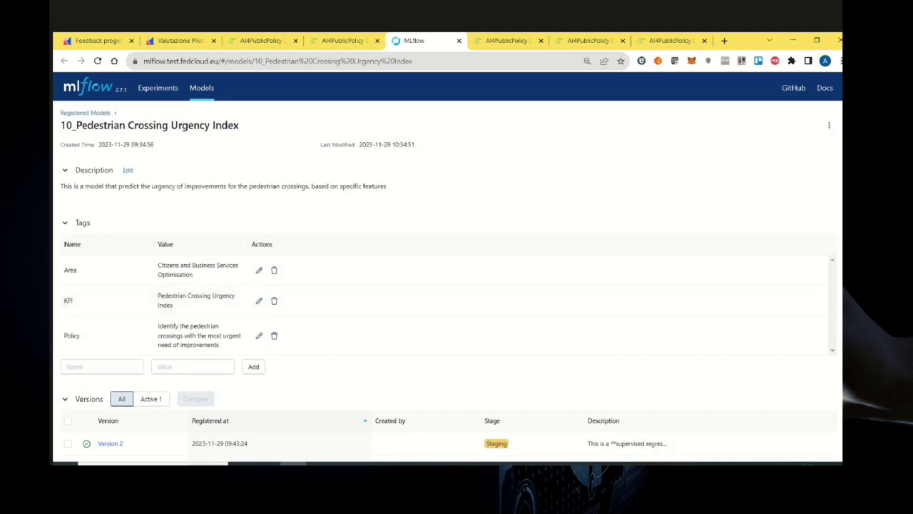
scroll(448, 263, down, 2)
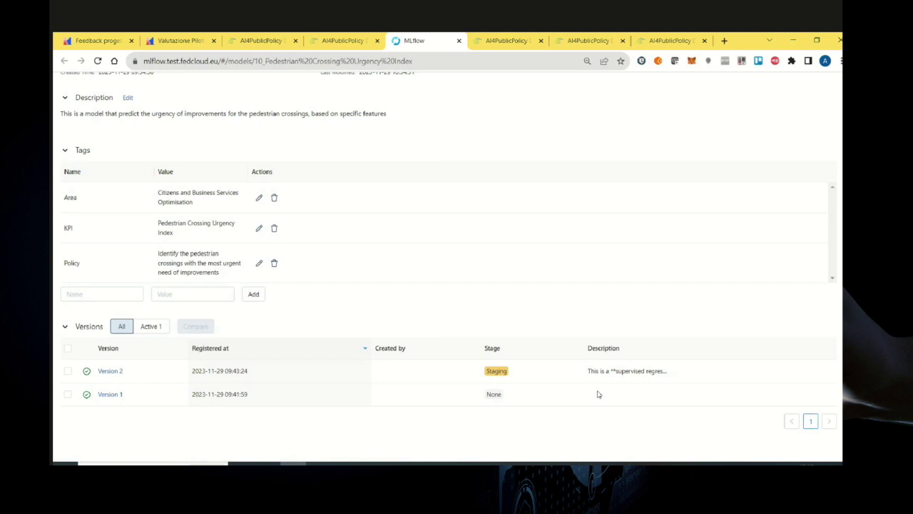
click(109, 372)
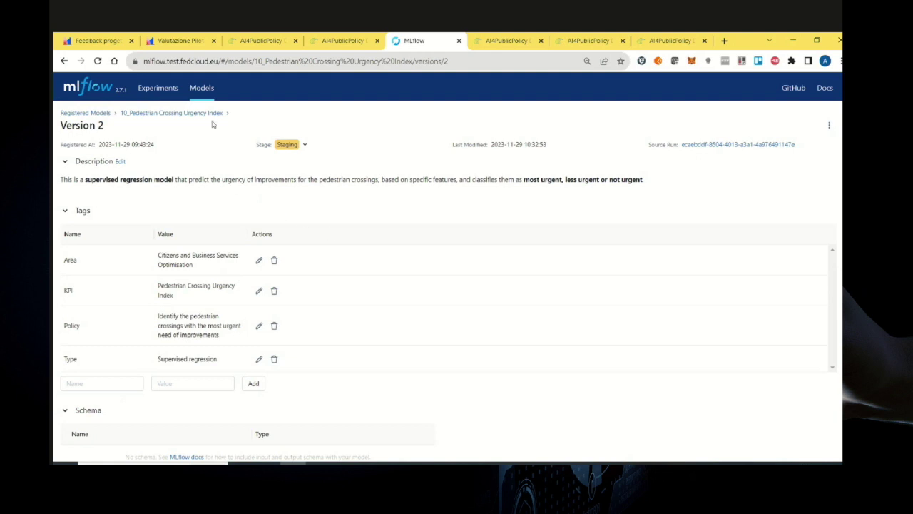
Step: Return to the policy details, open the pedestrian crossing dashboard and update the features for the crossings to be evaluated
click(278, 41)
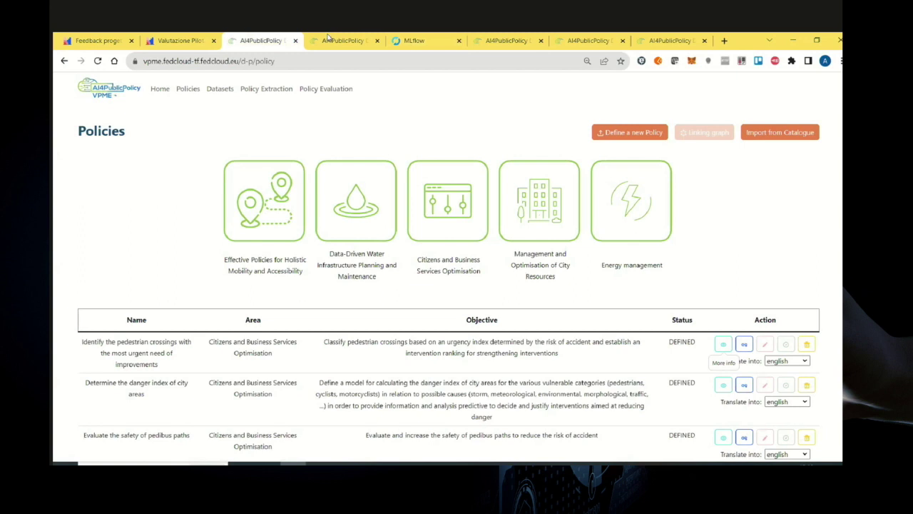
click(328, 40)
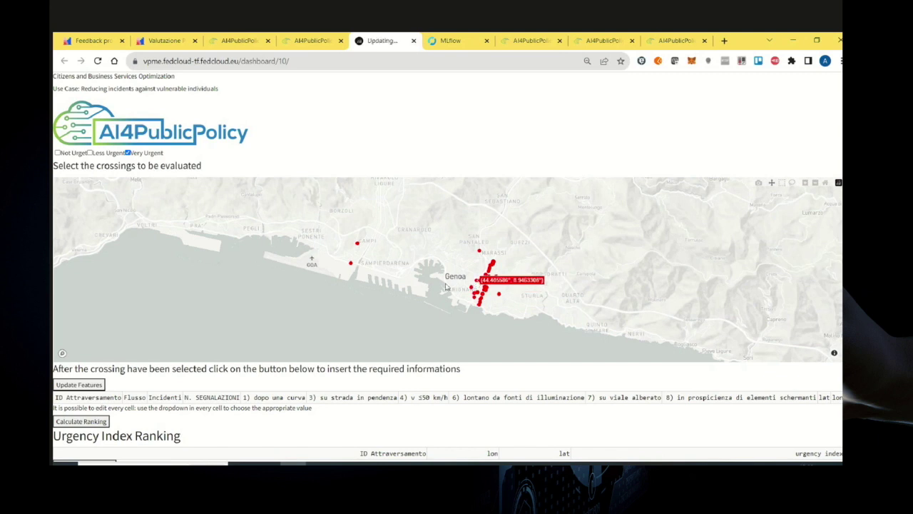
click(72, 384)
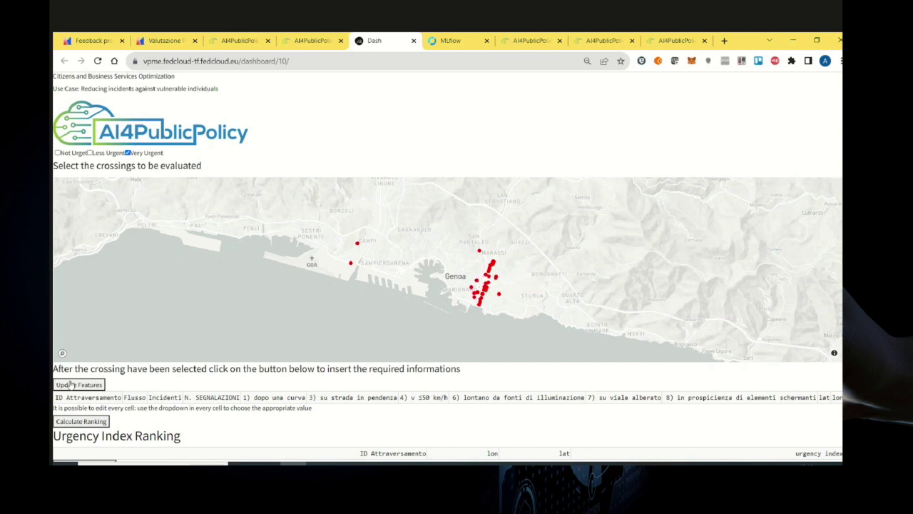